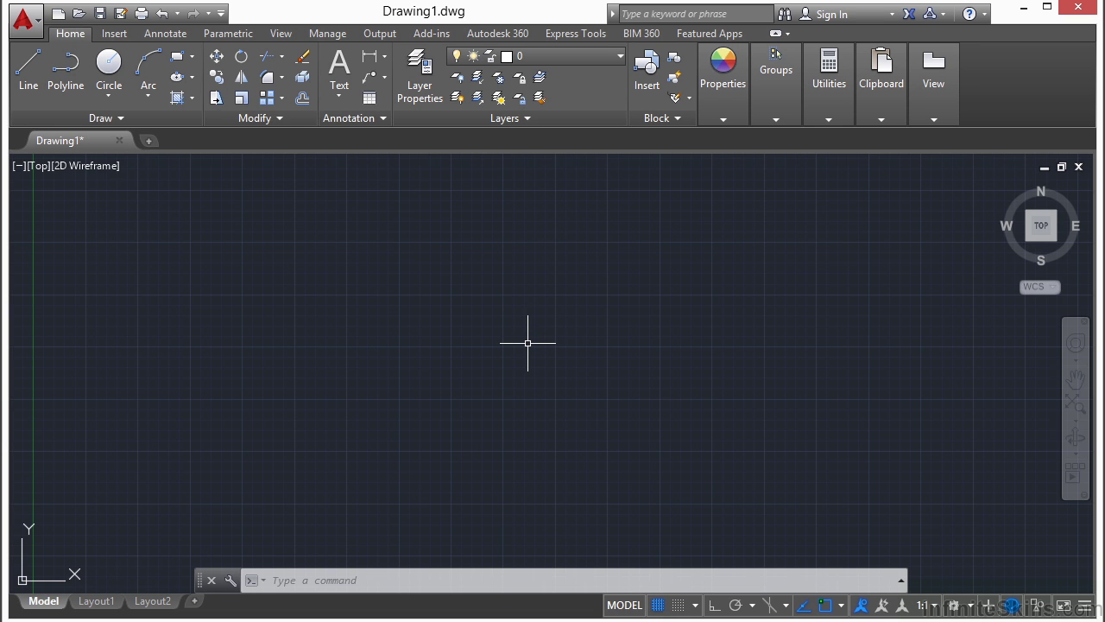
left_click(26, 24)
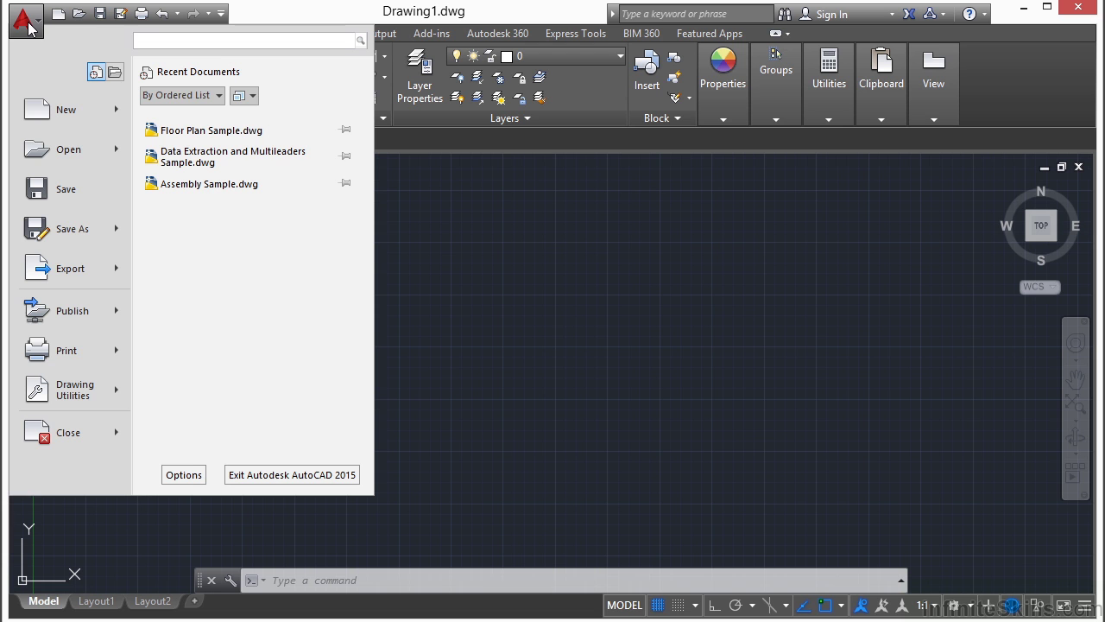
mouse_move(73, 153)
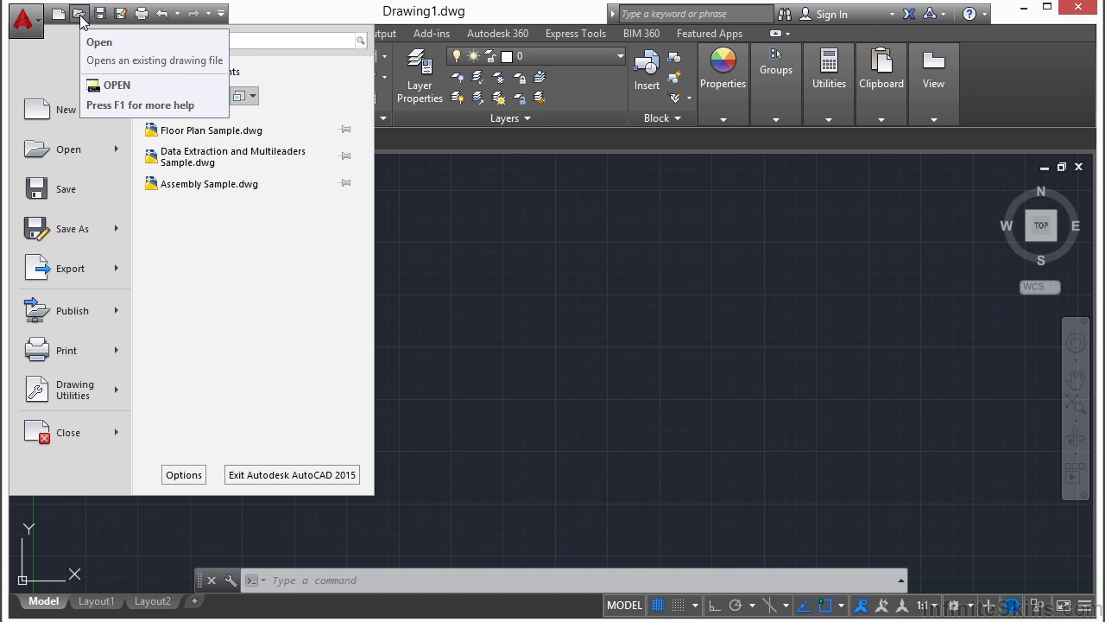
left_click(473, 262)
Run the OPEN command and browse through Google Drive, Infinite Skills and AutoCAD 2015 Beginers to the 04 folder.
type("open")
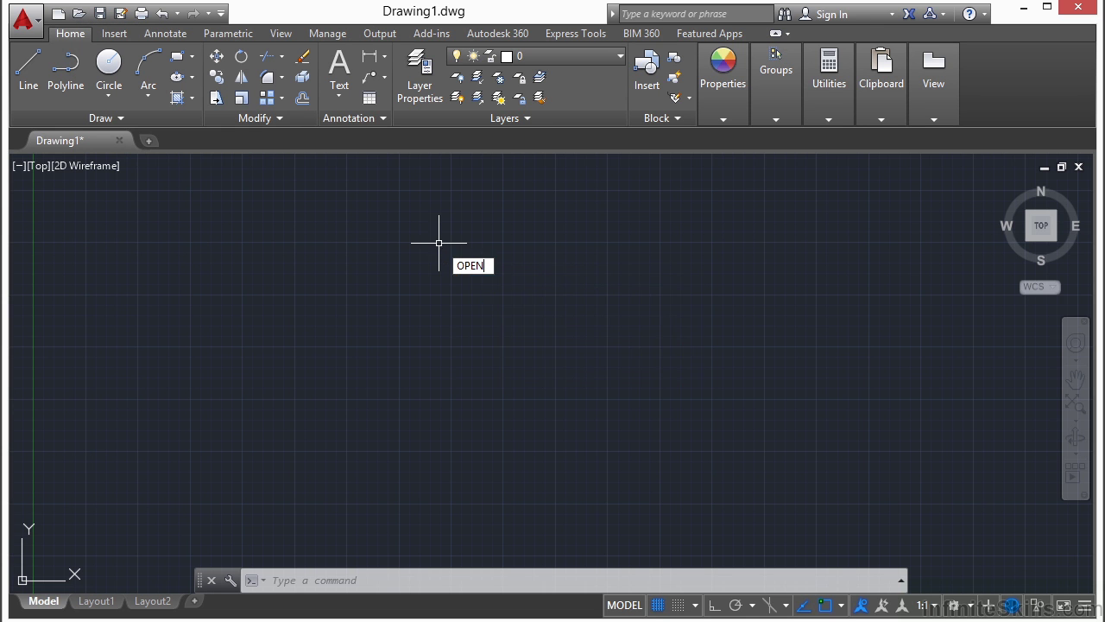
key("Return")
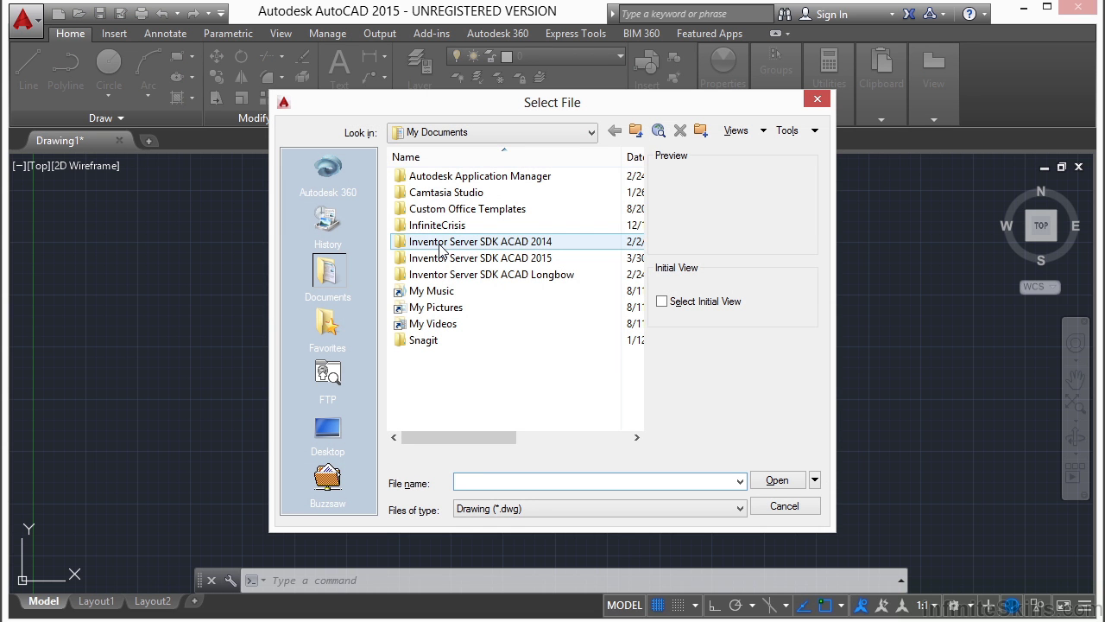
left_click(592, 134)
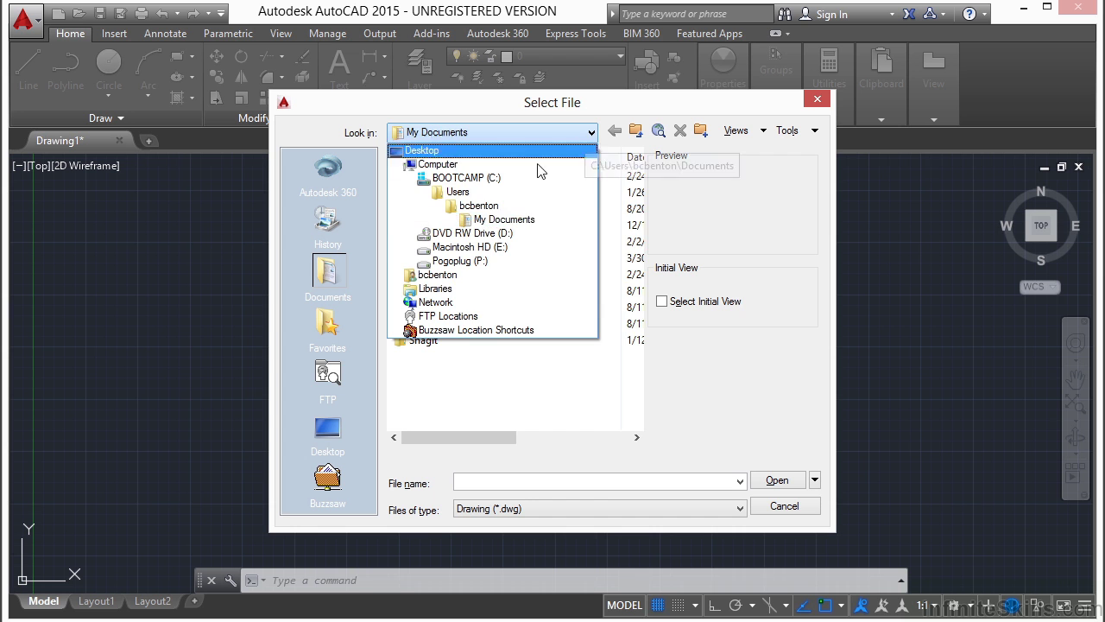
left_click(475, 200)
double_click(439, 309)
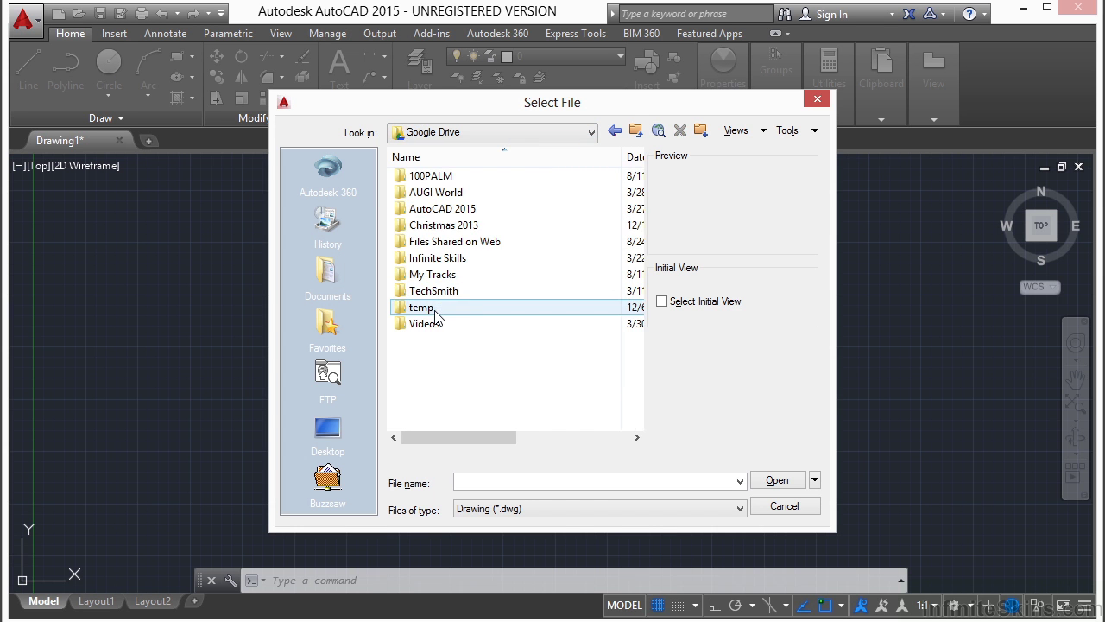
double_click(460, 263)
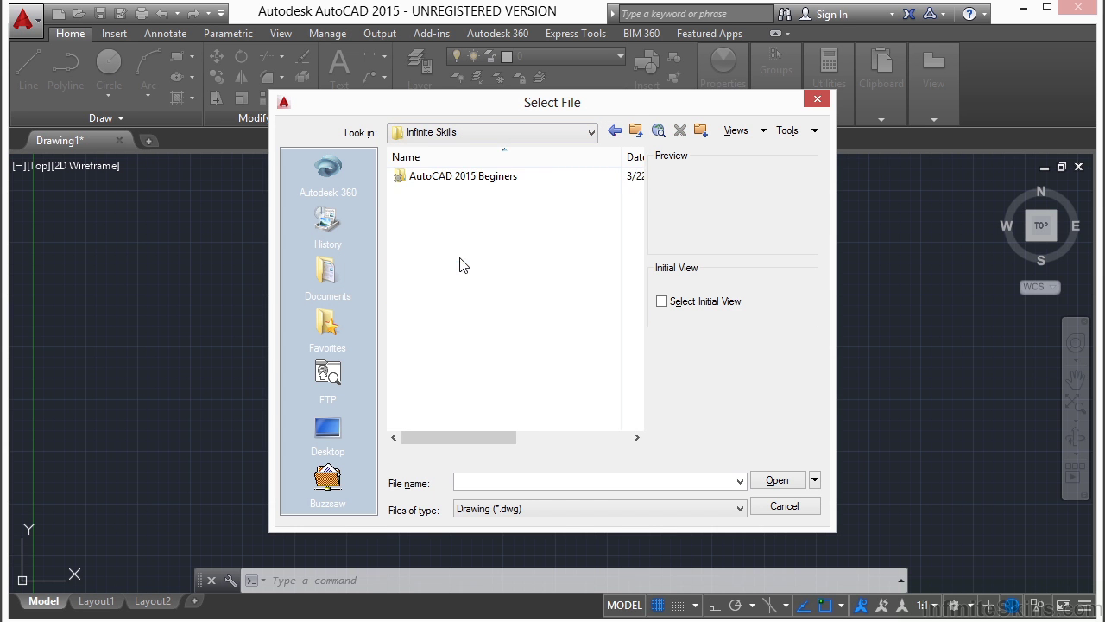
double_click(432, 177)
double_click(434, 194)
double_click(435, 193)
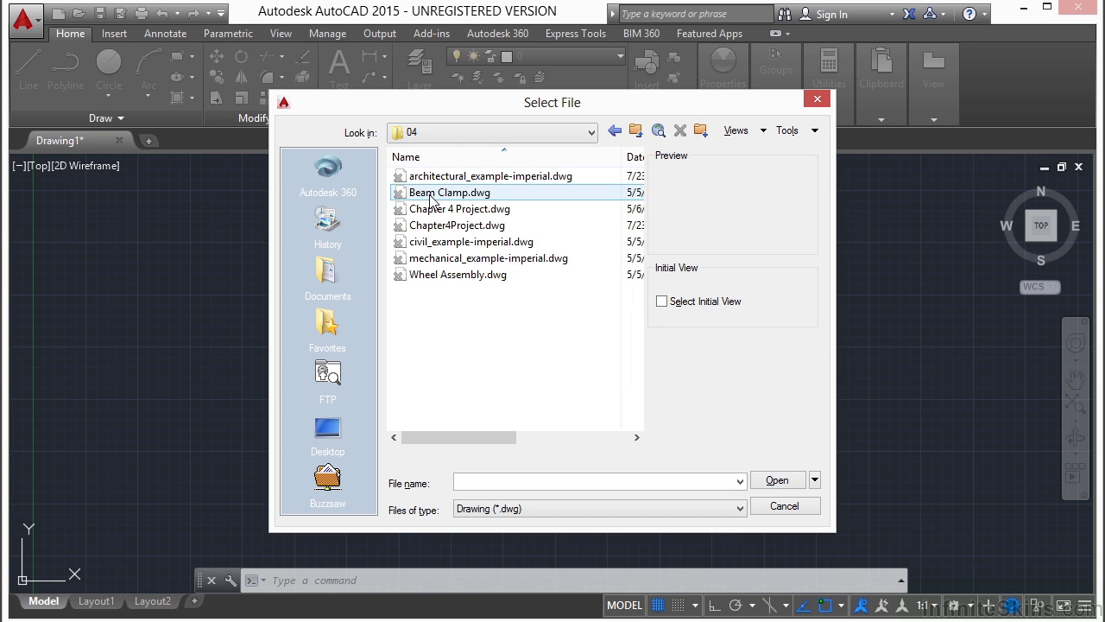
Open the Beam Clamp.dwg drawing and orbit the beam and clamp model into a 3D view.
left_click(476, 194)
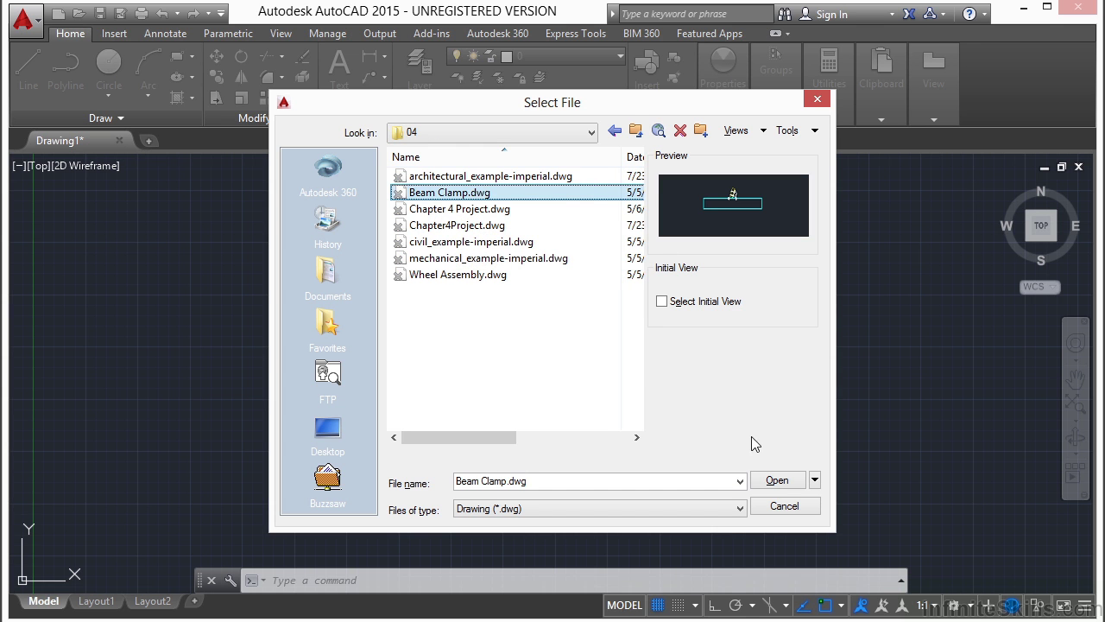
left_click(775, 481)
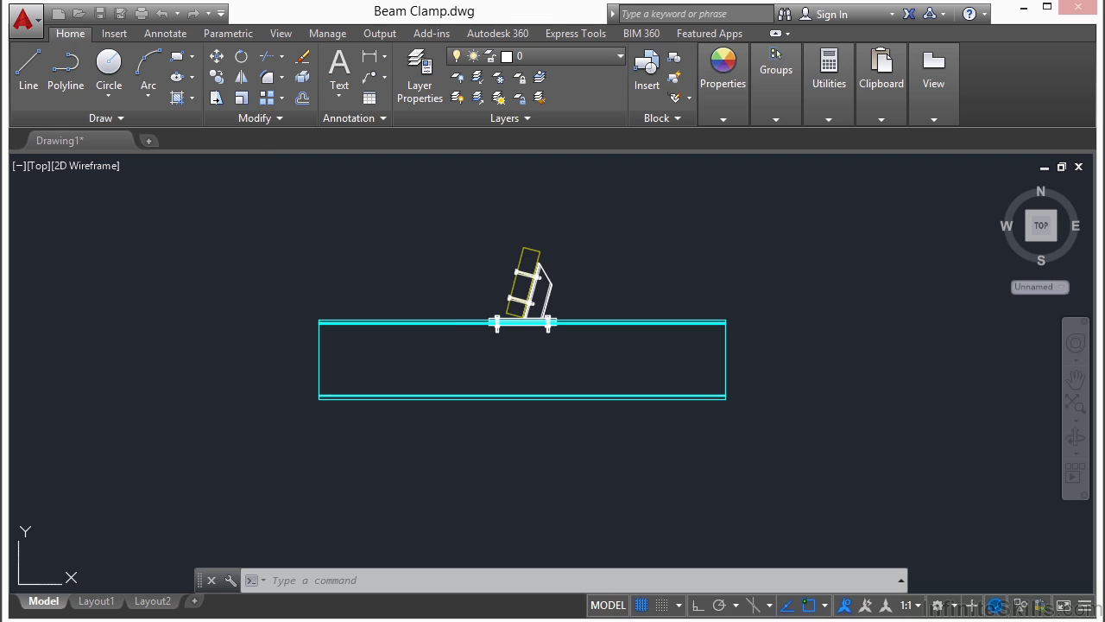
key("Escape")
key("Escape")
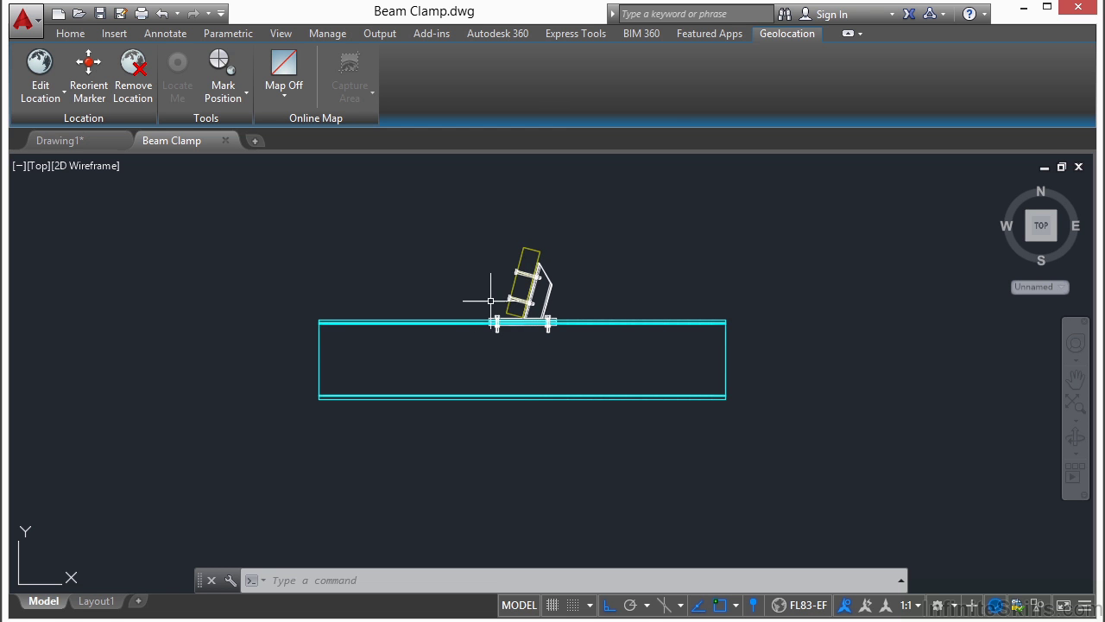
middle_click_drag(499, 321, 220, 241, "shift")
middle_click_drag(485, 467, 320, 296, "shift")
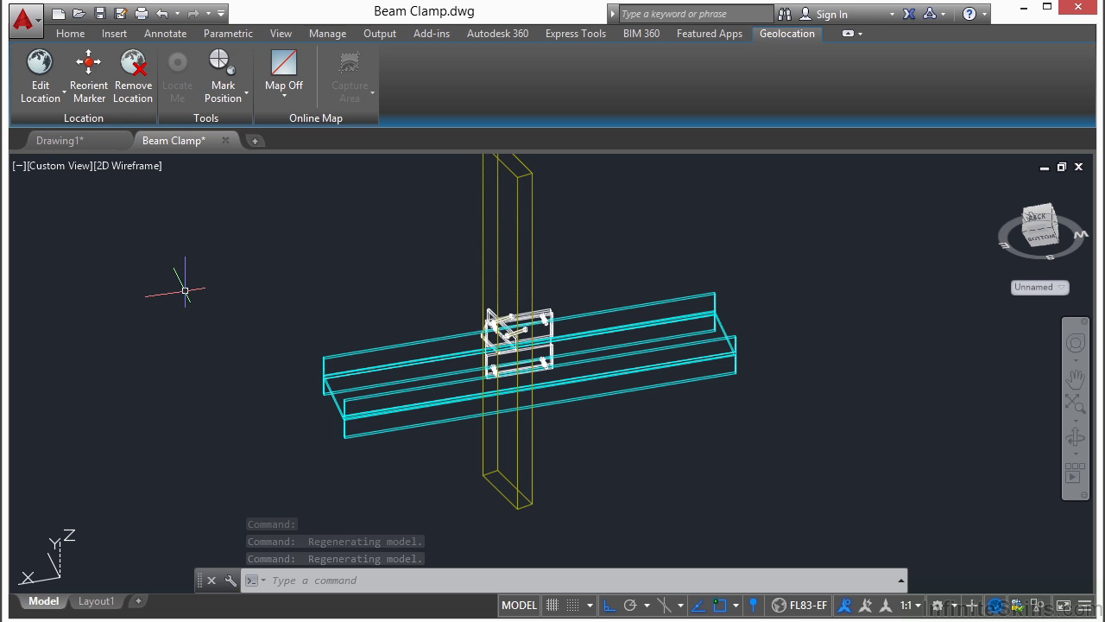
left_click(23, 19)
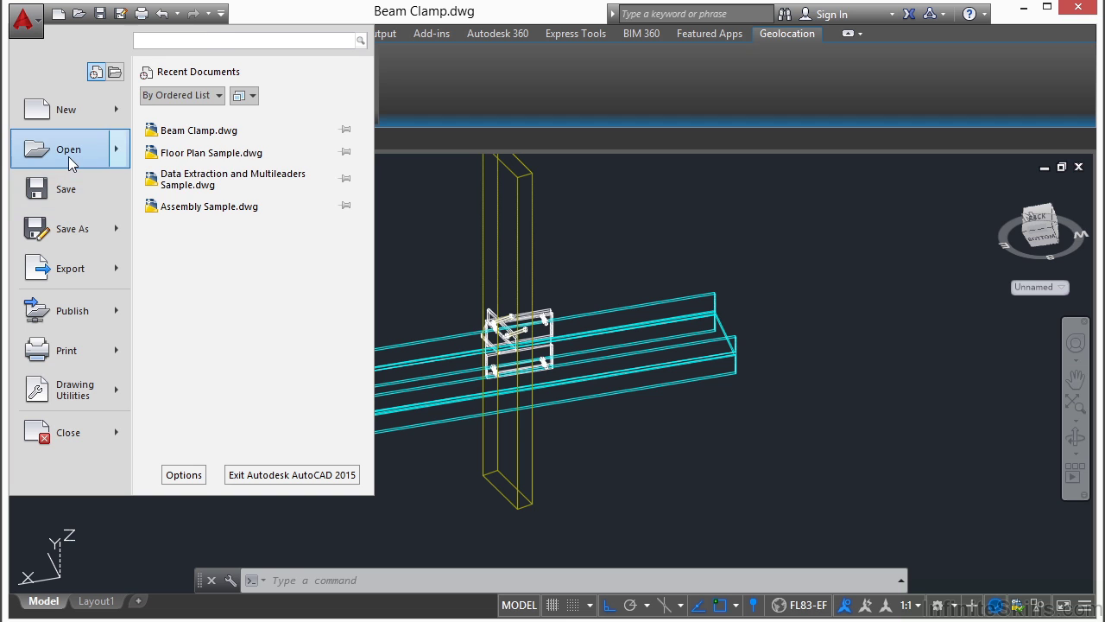
left_click(95, 72)
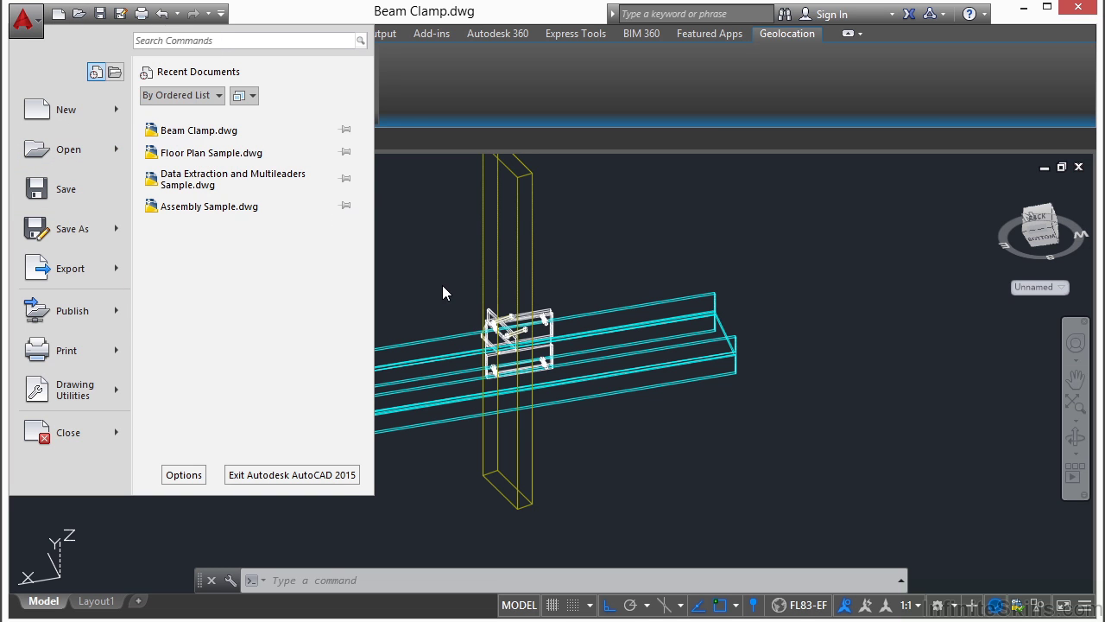
key("Escape")
key("Escape")
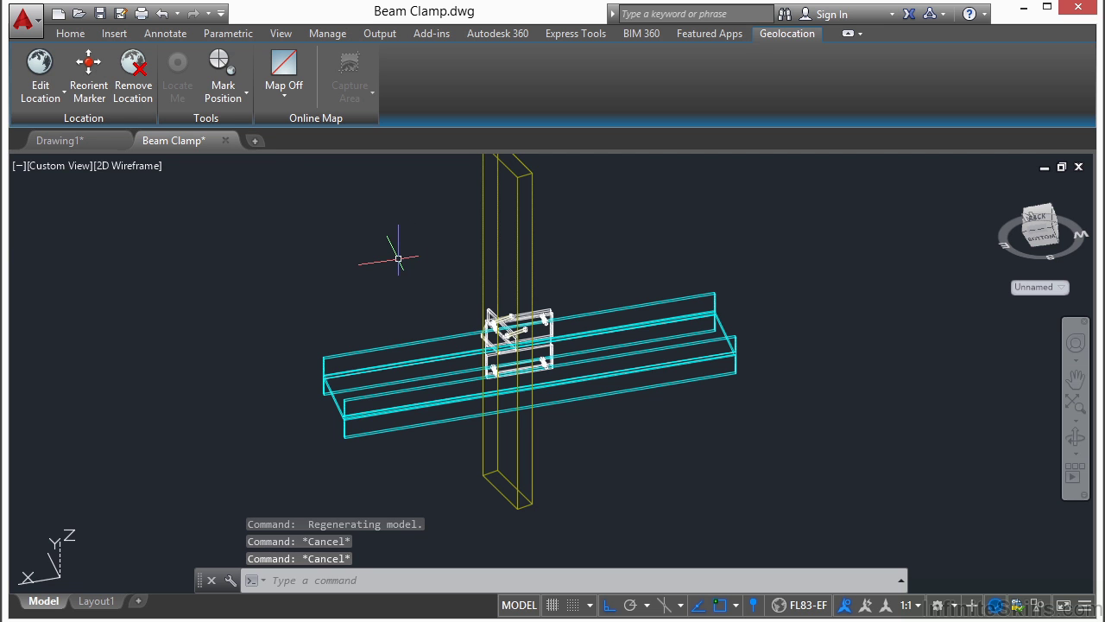
Add a new start tab and bring up its file selection dialog without opening any drawing.
left_click(255, 142)
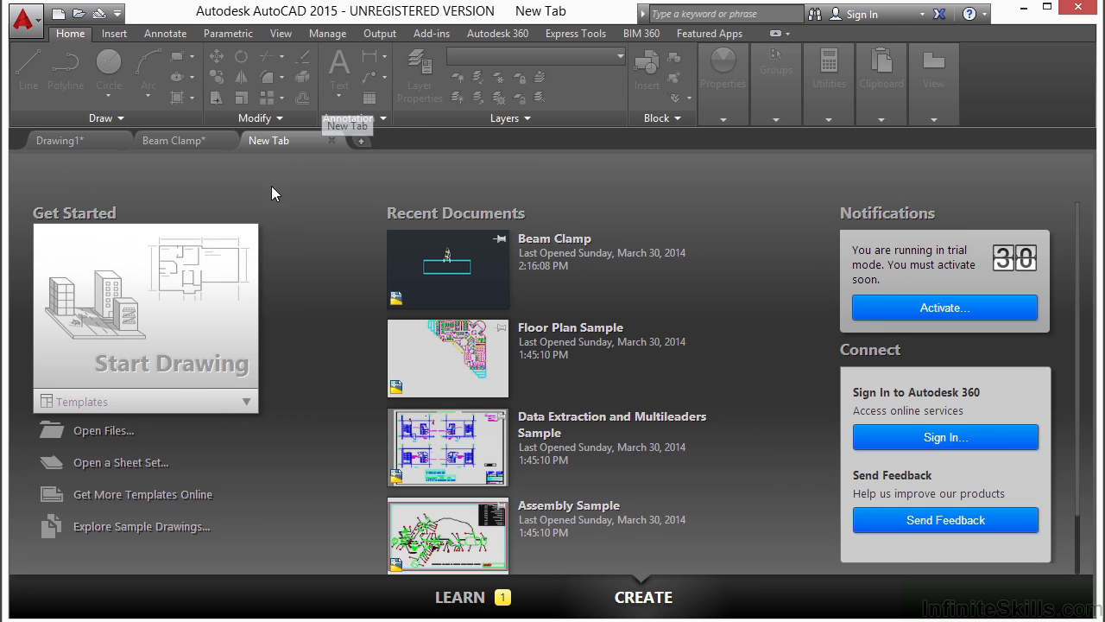
left_click(104, 432)
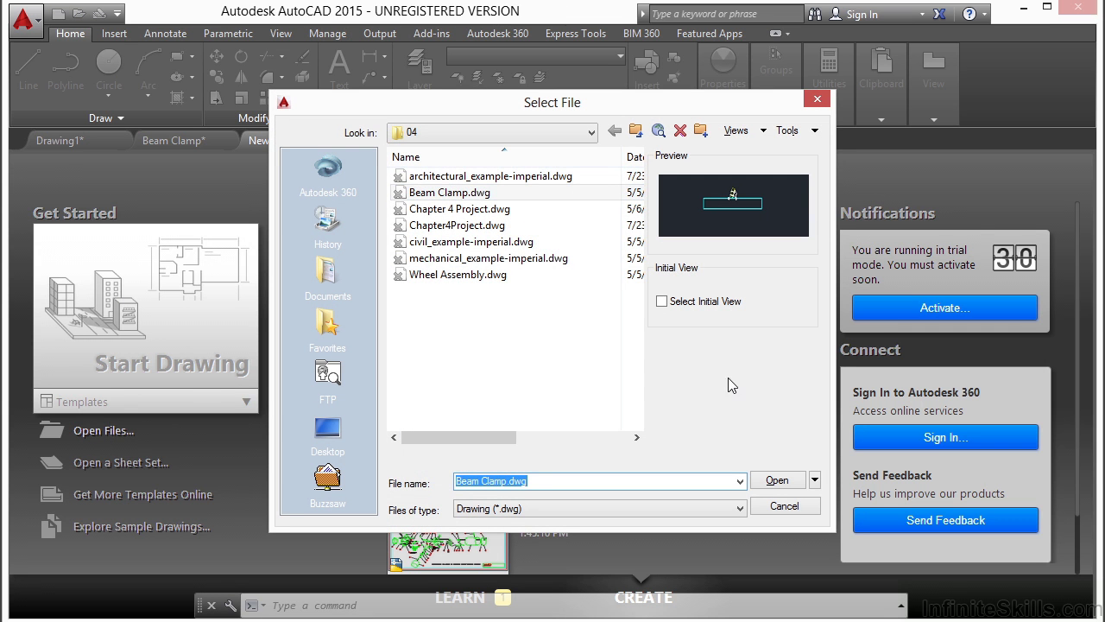
left_click(785, 507)
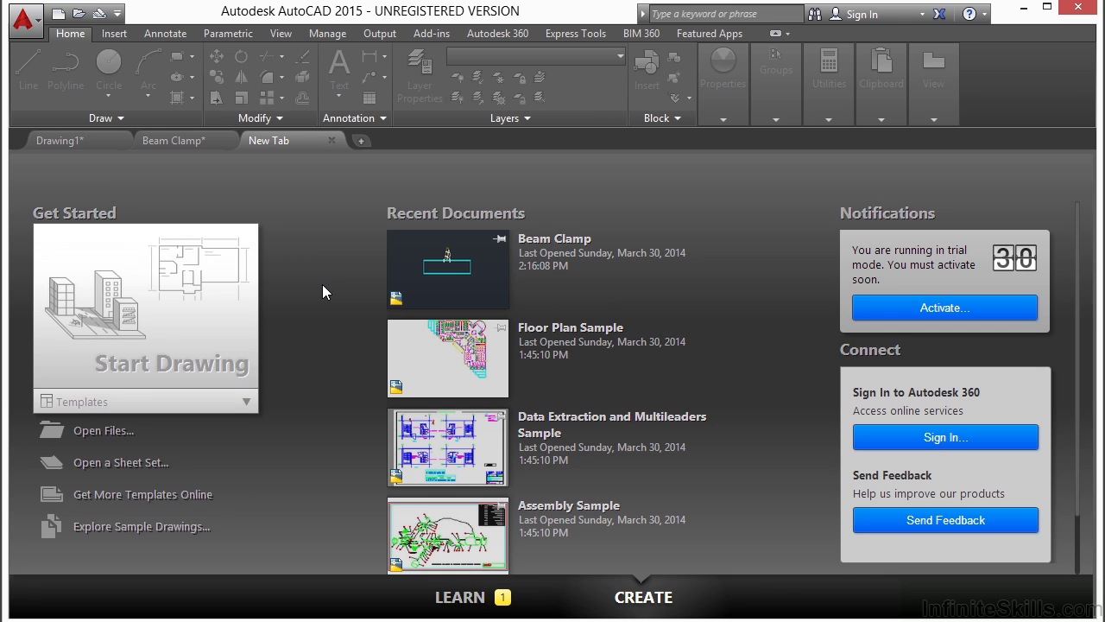
Switch between Drawing1 and the new start tab, and start a blank drawing from the start tab.
left_click(109, 140)
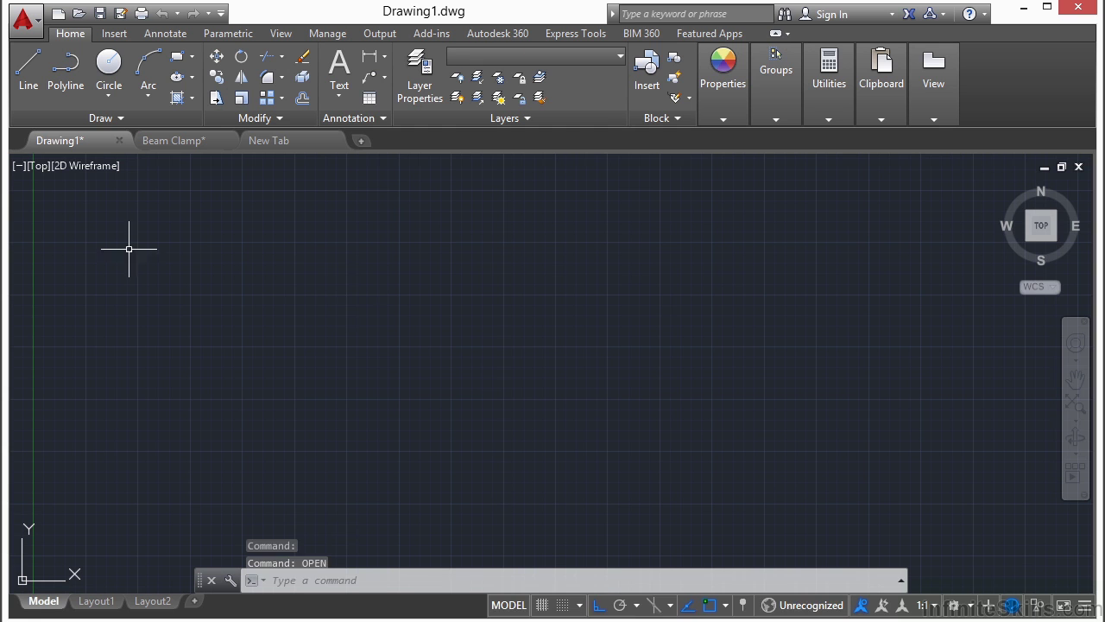
left_click(294, 138)
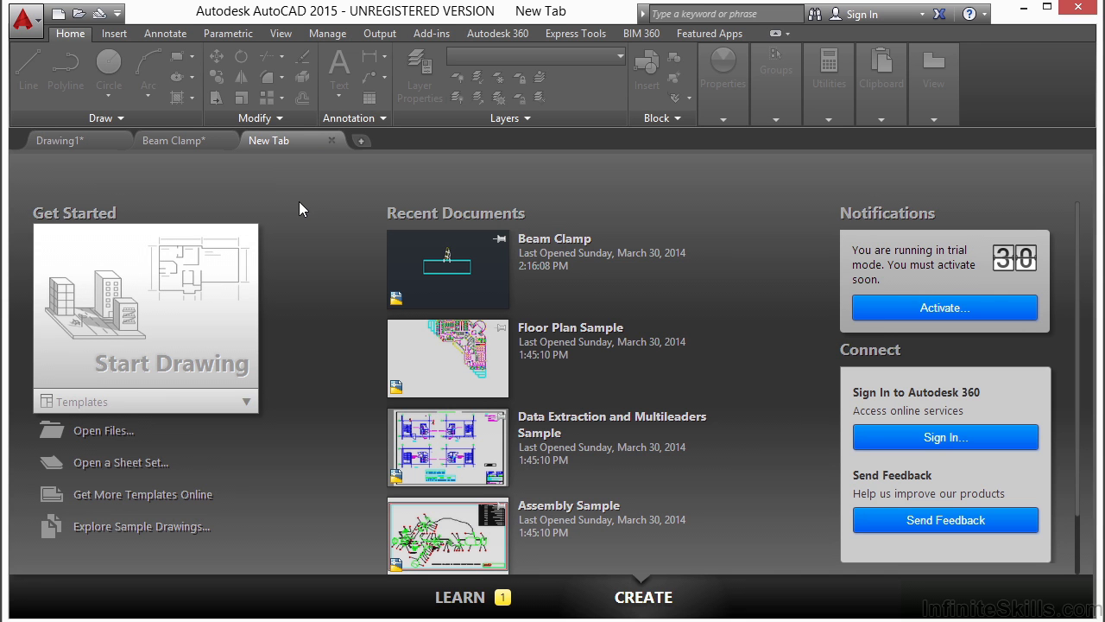
left_click(87, 141)
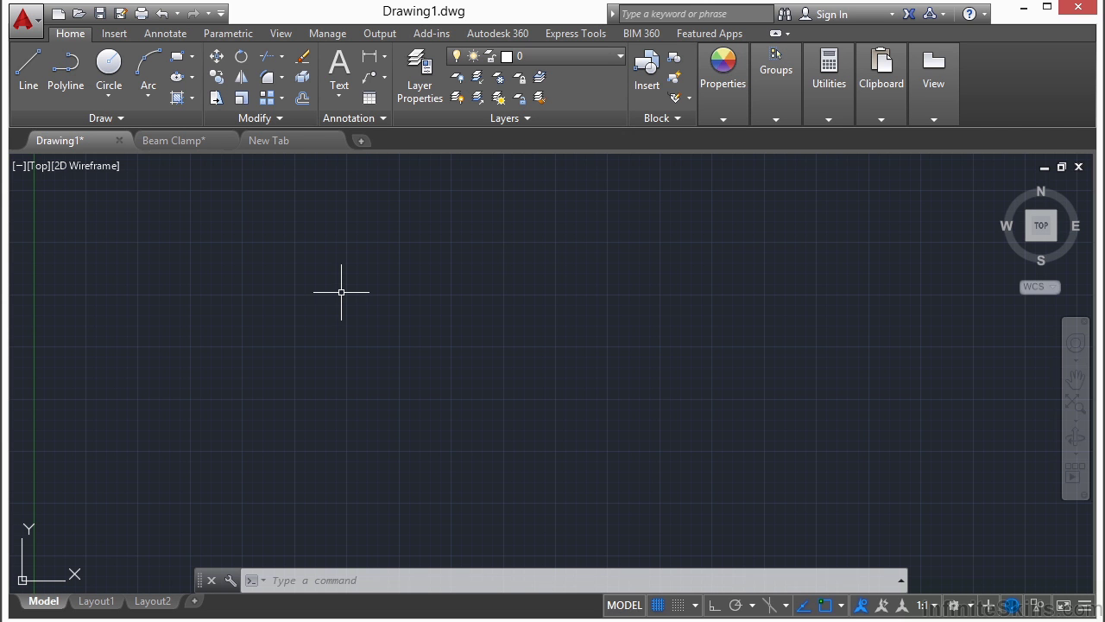
left_click(319, 140)
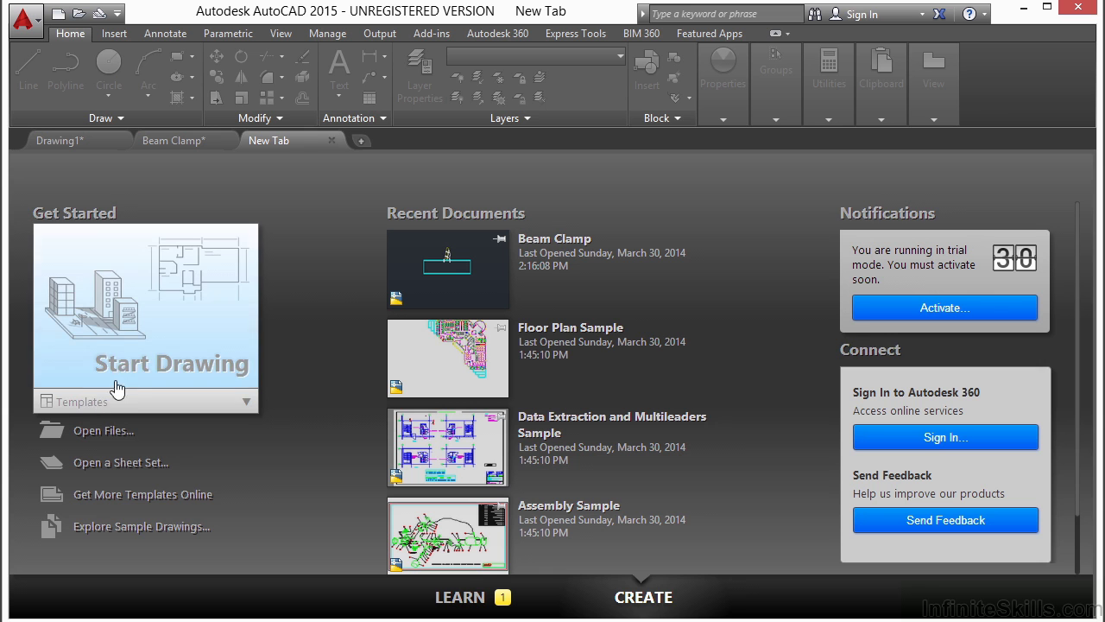
left_click(127, 322)
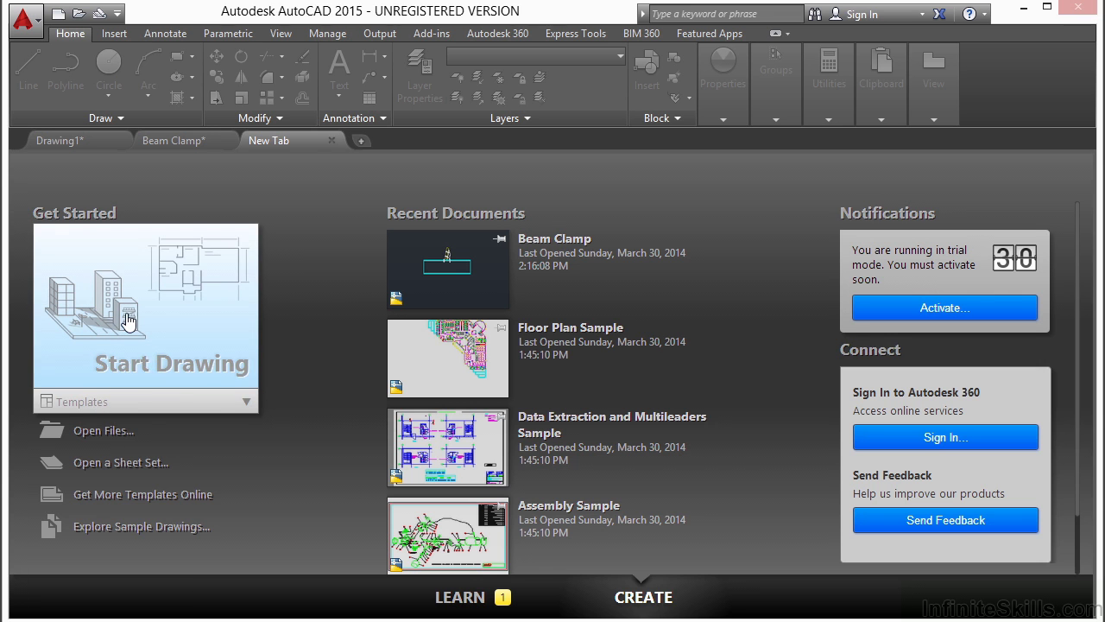
Add another new tab and create a drawing in it from the acad.dwt template.
left_click(360, 140)
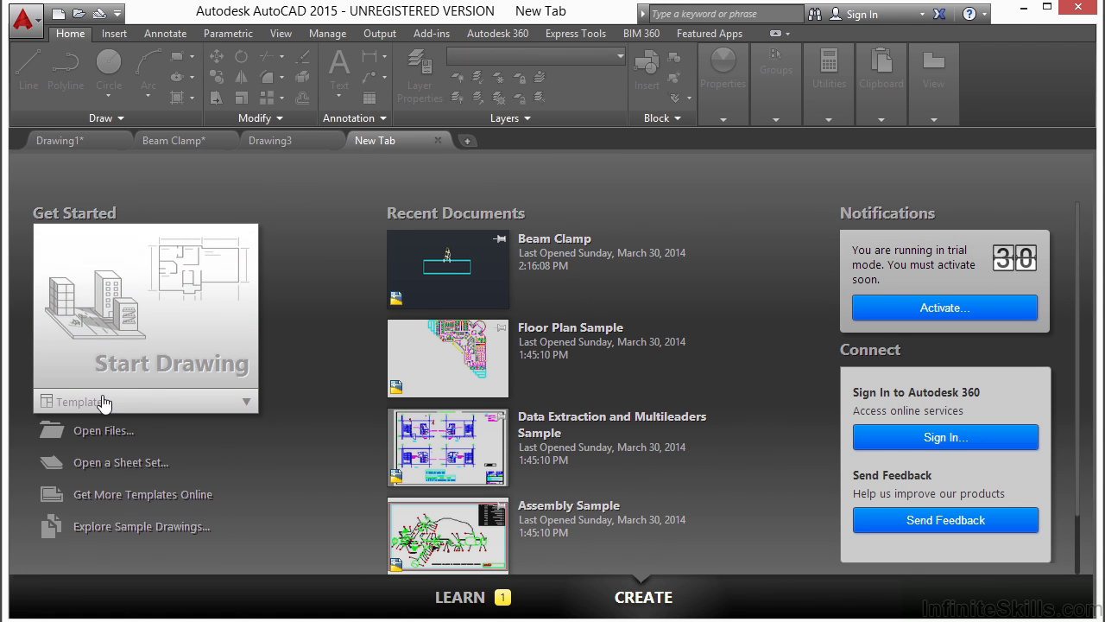
left_click(117, 406)
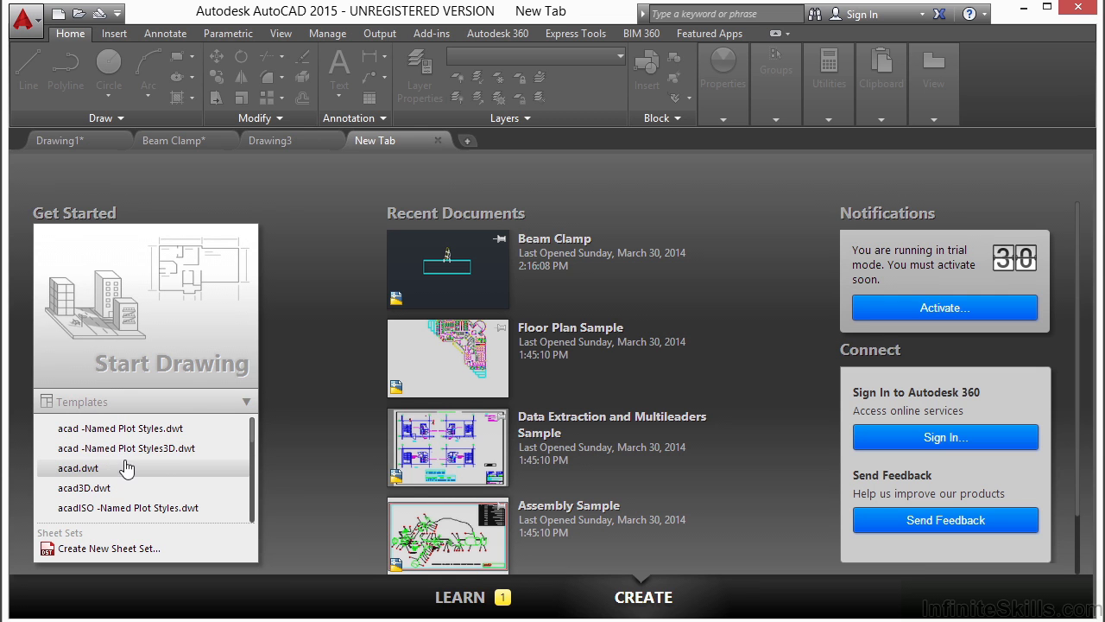
mouse_move(101, 474)
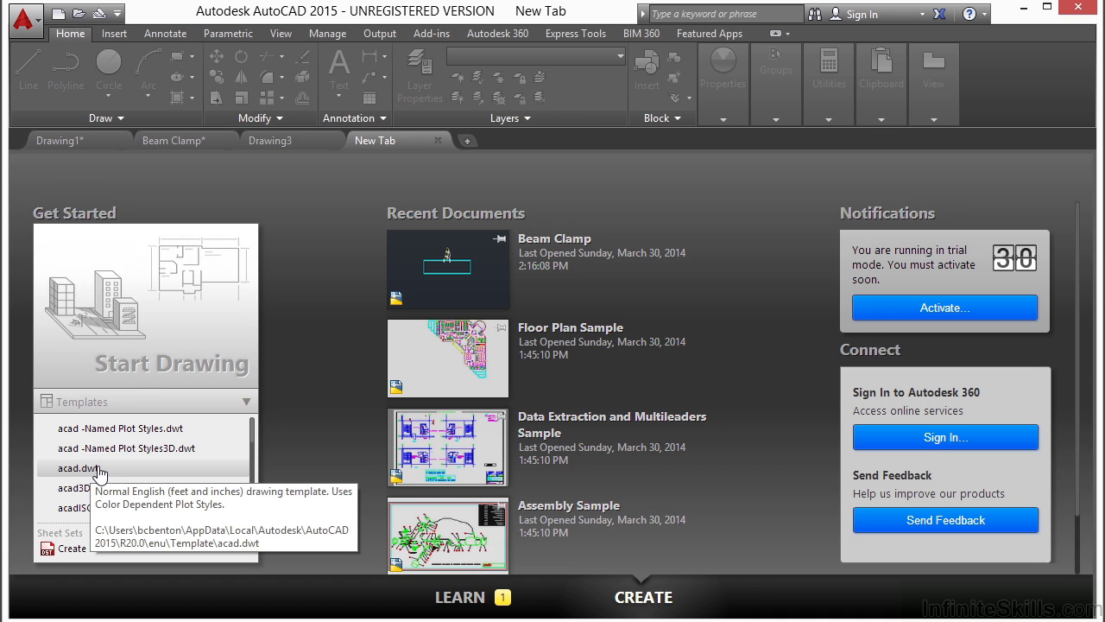
left_click(100, 469)
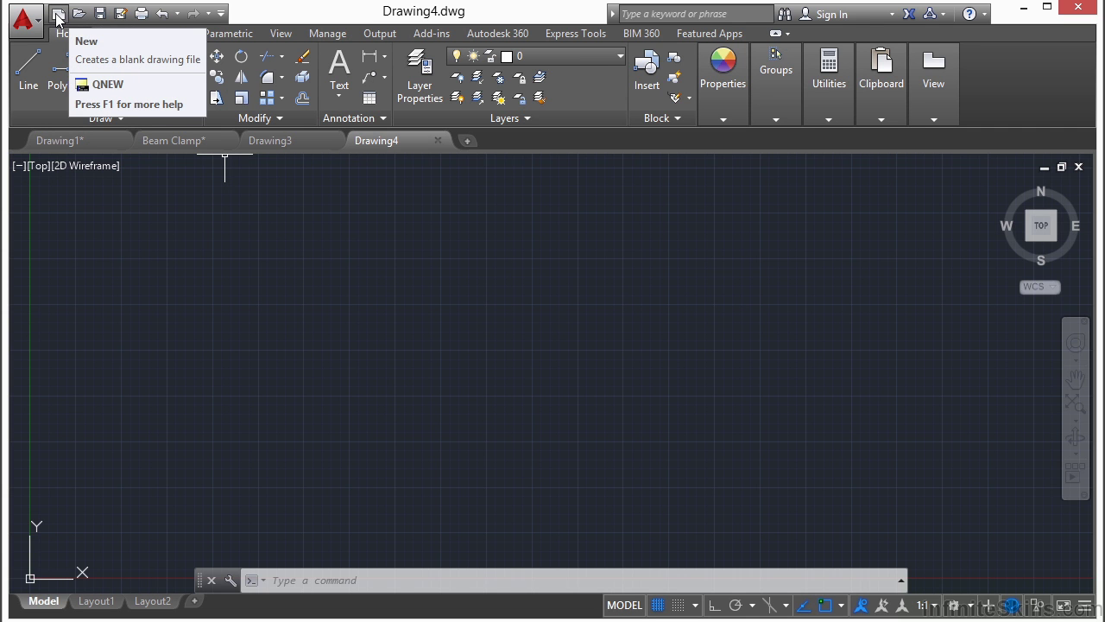
left_click(29, 19)
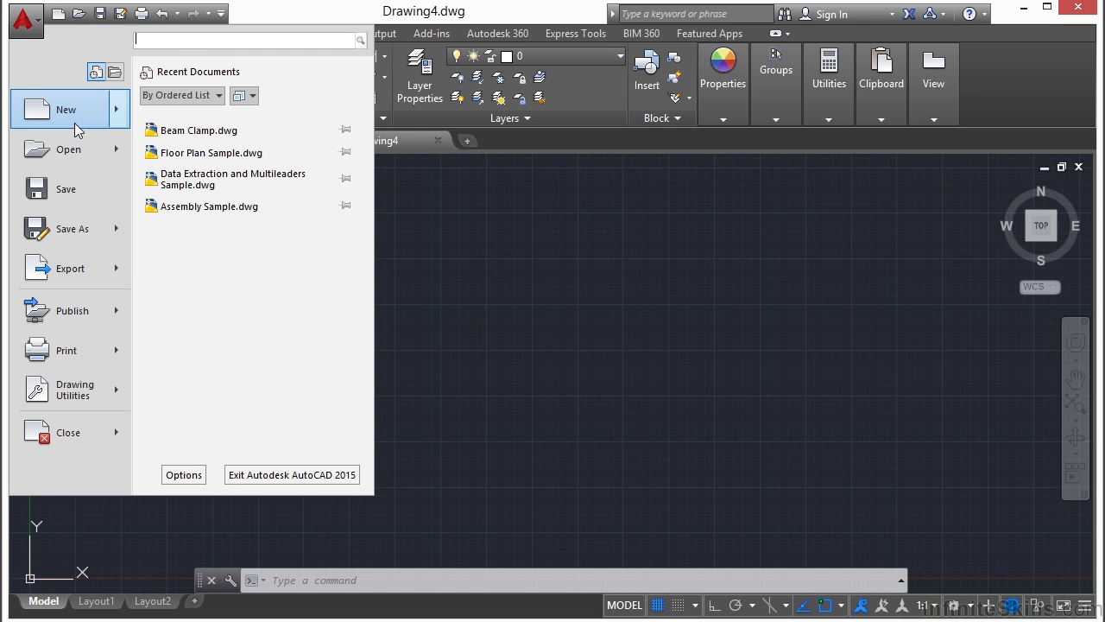
mouse_move(75, 115)
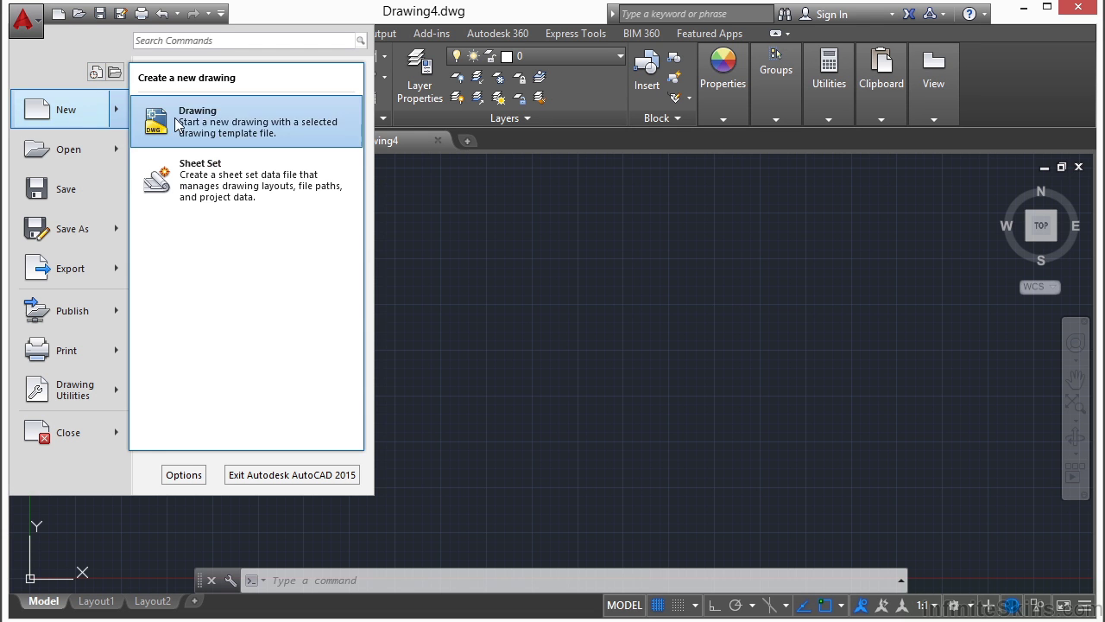
left_click(432, 279)
Add an extra start tab, return to Drawing4, and use the NEW command to create a drawing from the acad.dwt template.
left_click(467, 139)
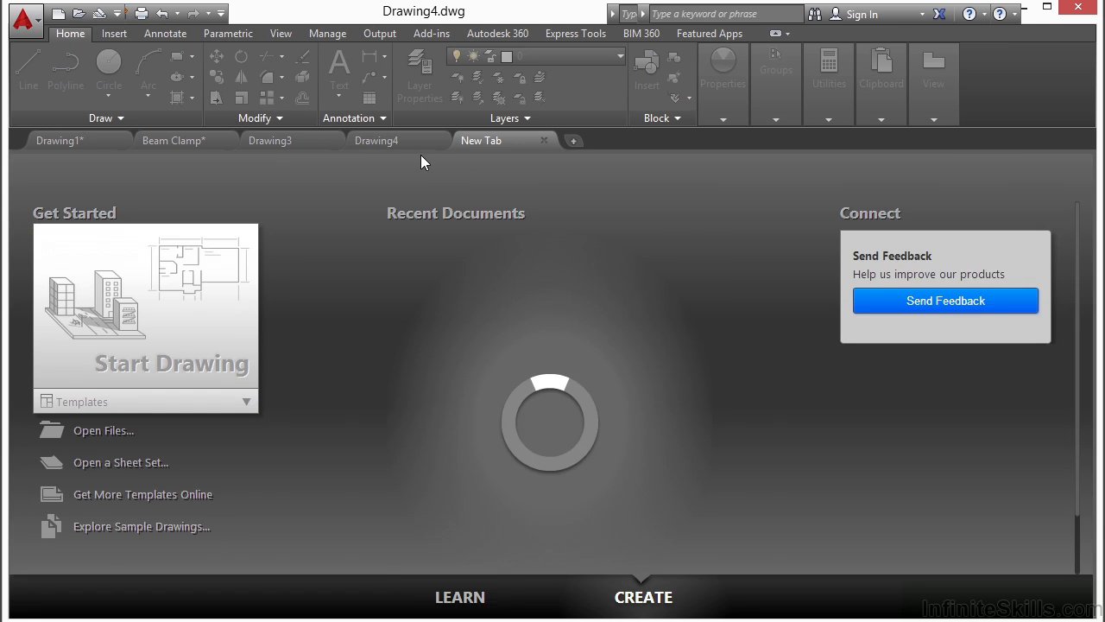
left_click(379, 140)
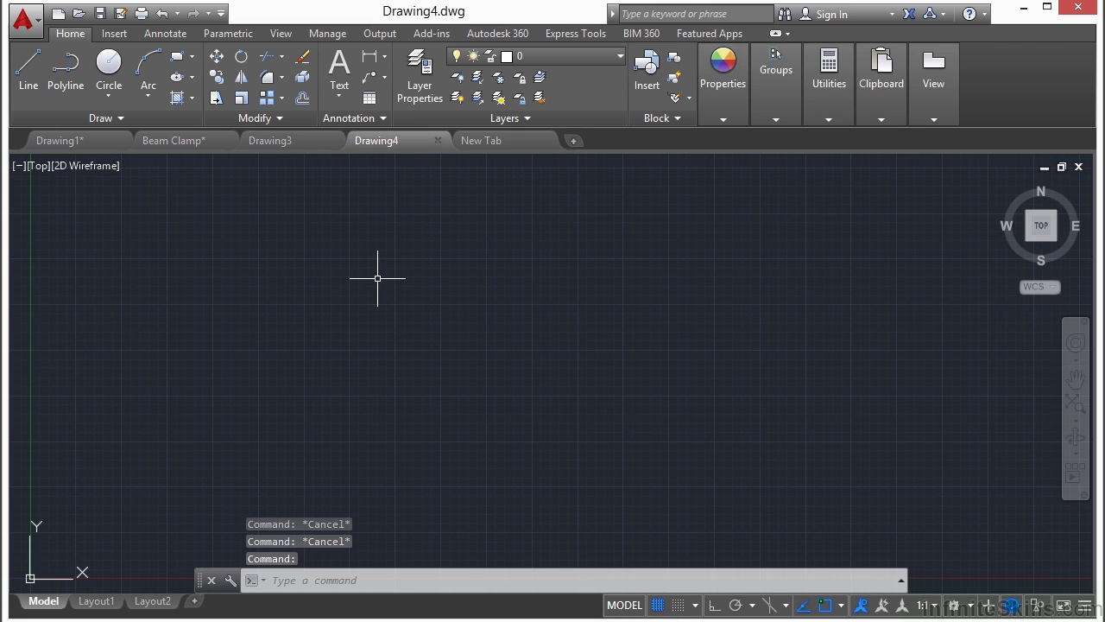
type("NEW")
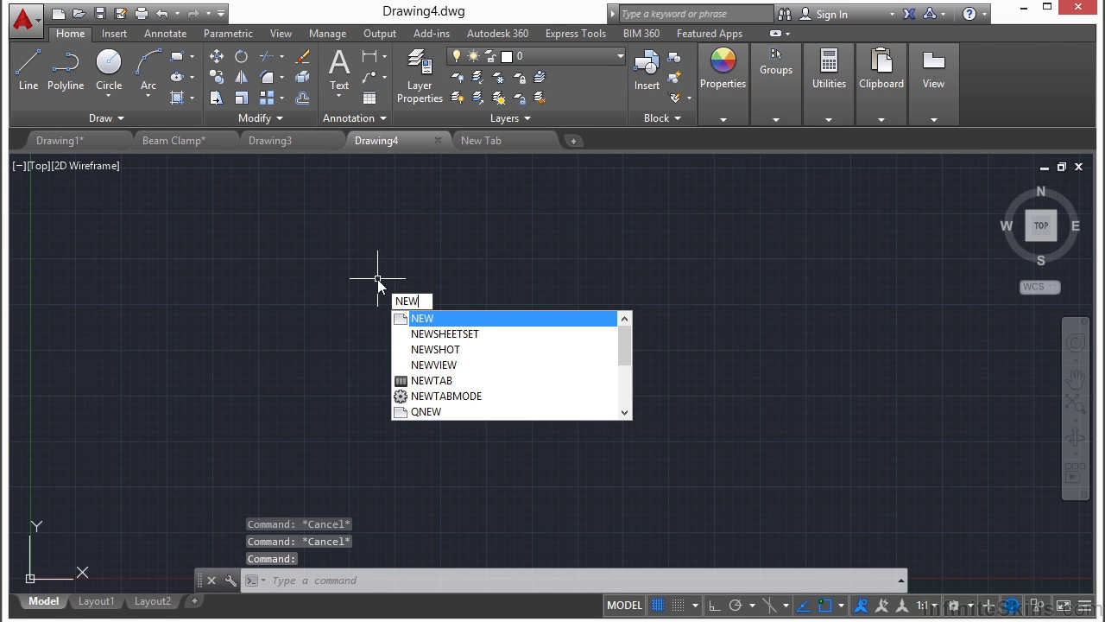
key("Return")
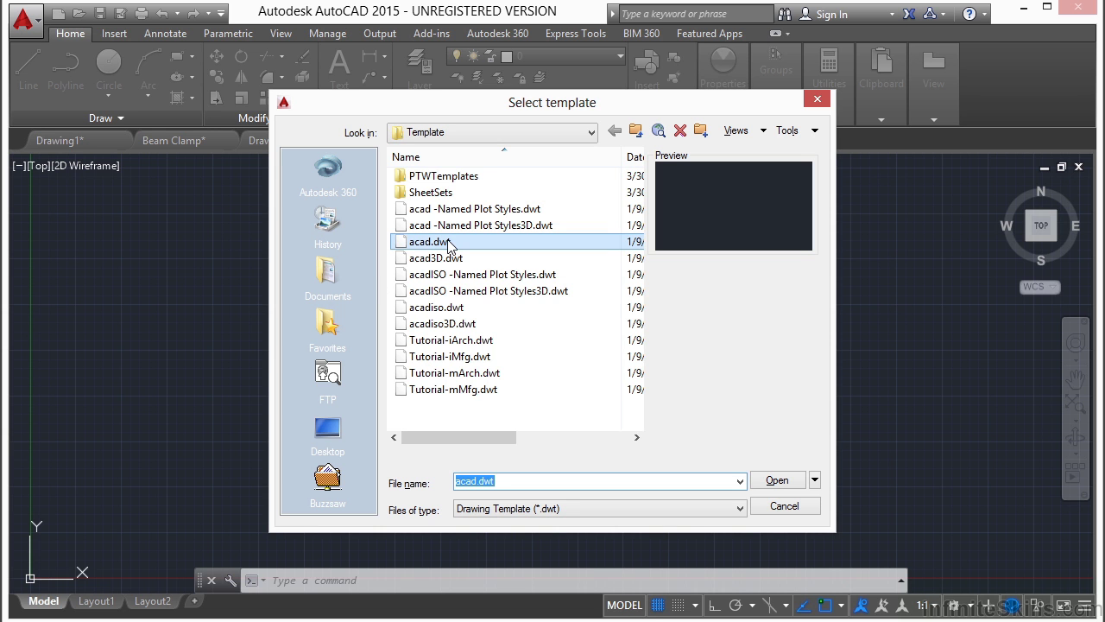
left_click(449, 243)
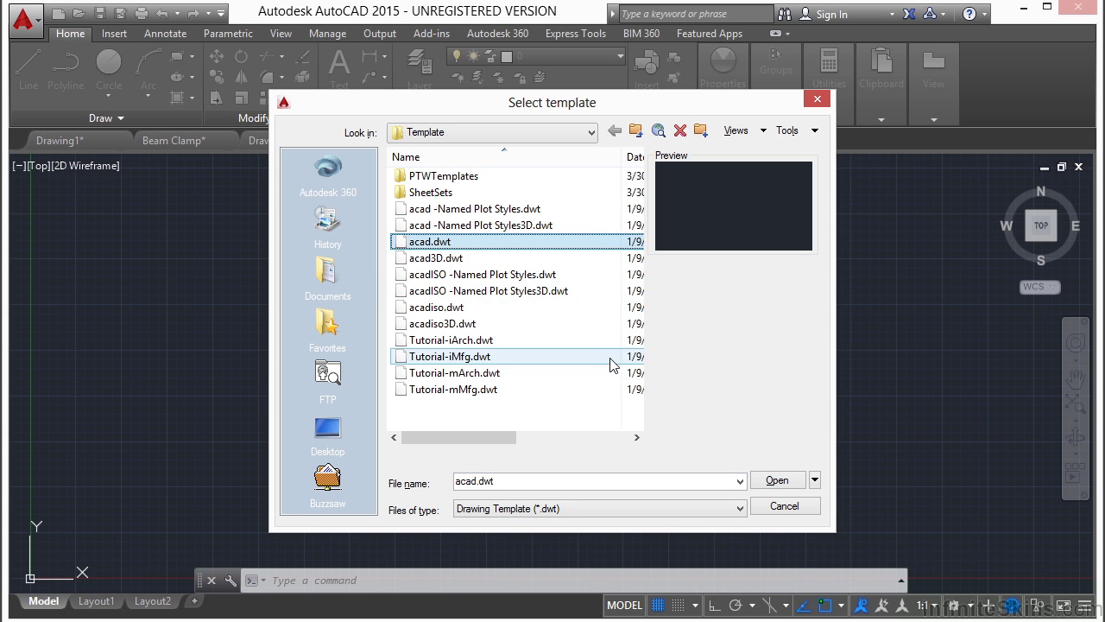
left_click(777, 480)
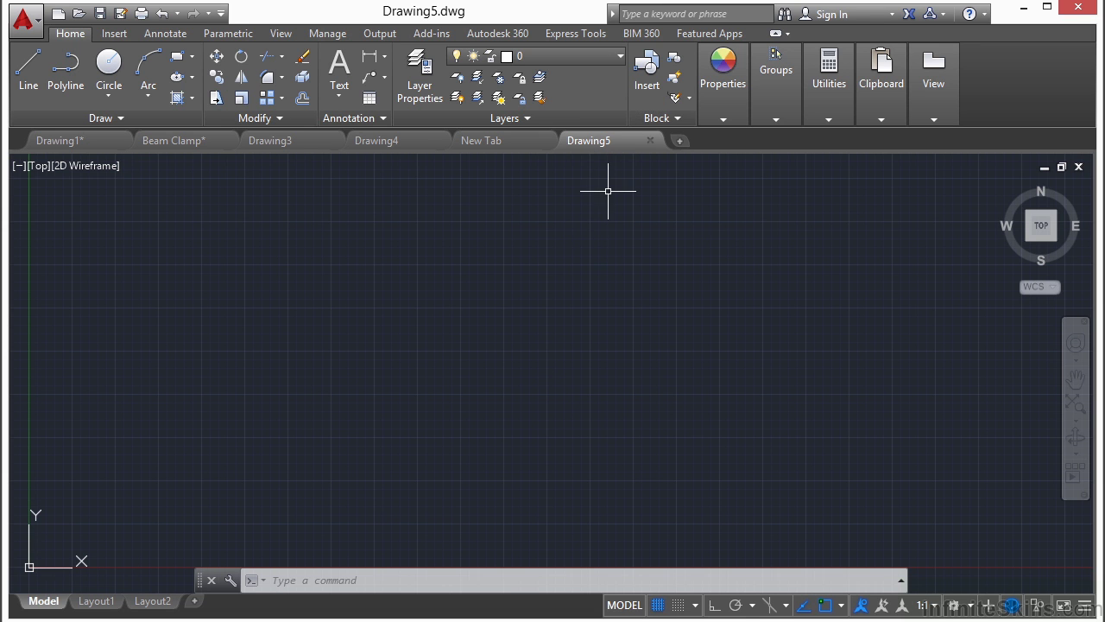
Bring up the Save Drawing As dialog for Drawing5 with the SAVE command and dismiss it without saving.
type("save")
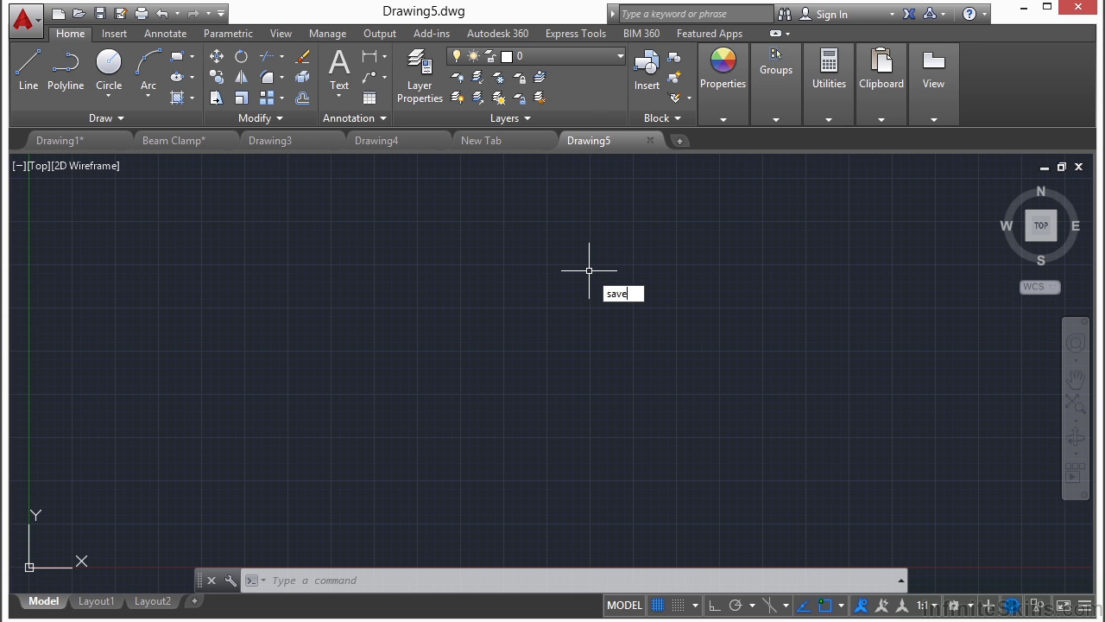
key("Return")
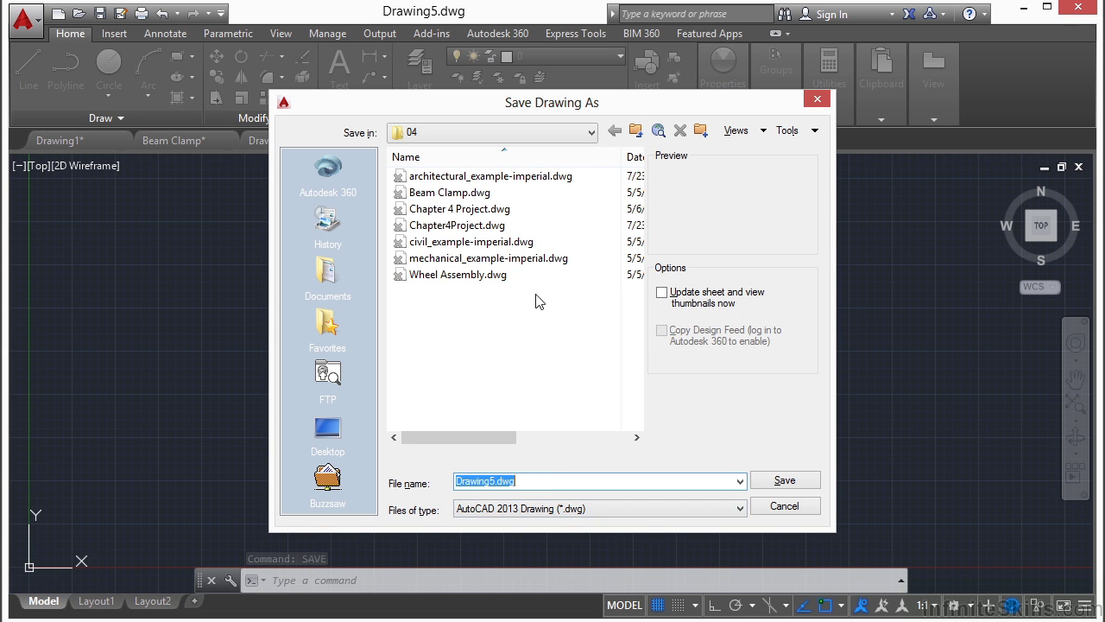
left_click(797, 511)
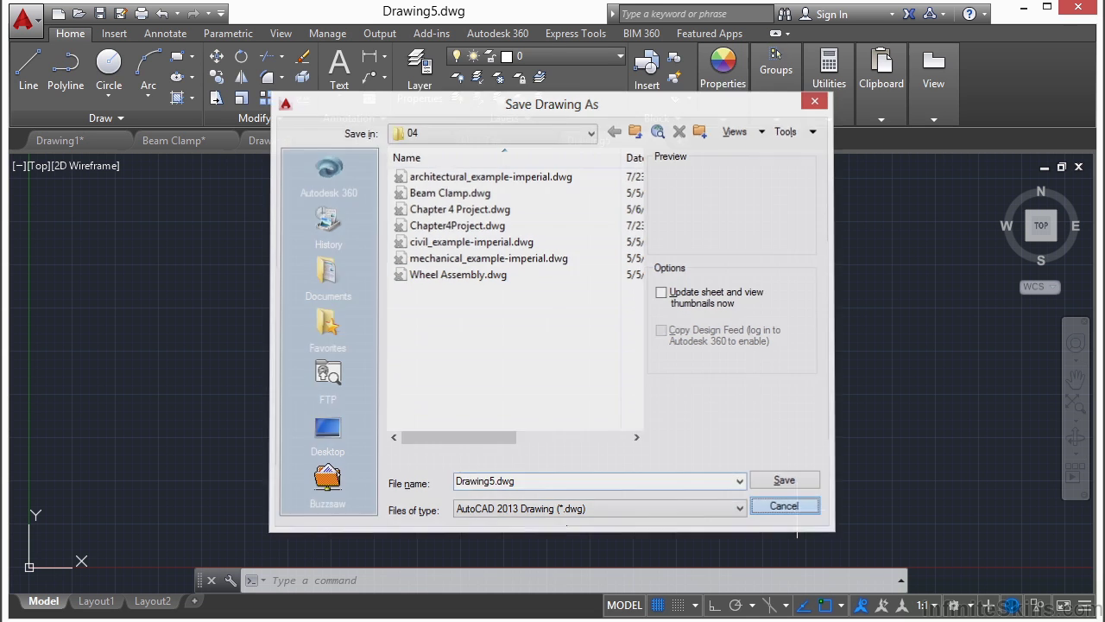
Switch to the Beam Clamp drawing, bring up its Save Drawing As dialog with the SAVE command, and dismiss it without saving.
left_click(162, 141)
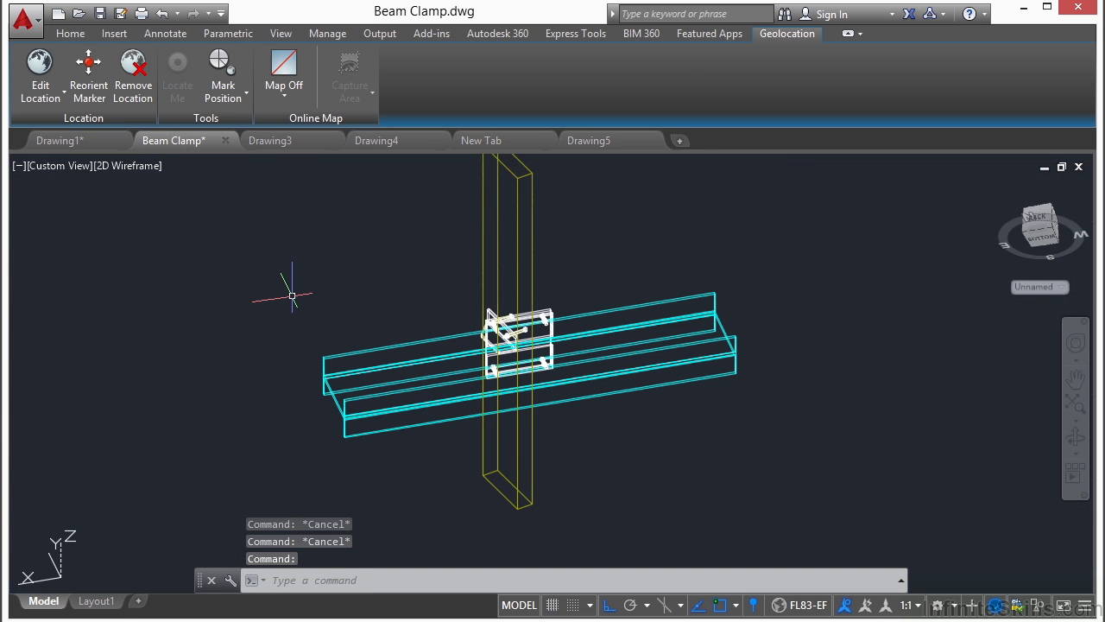
type("SAVE")
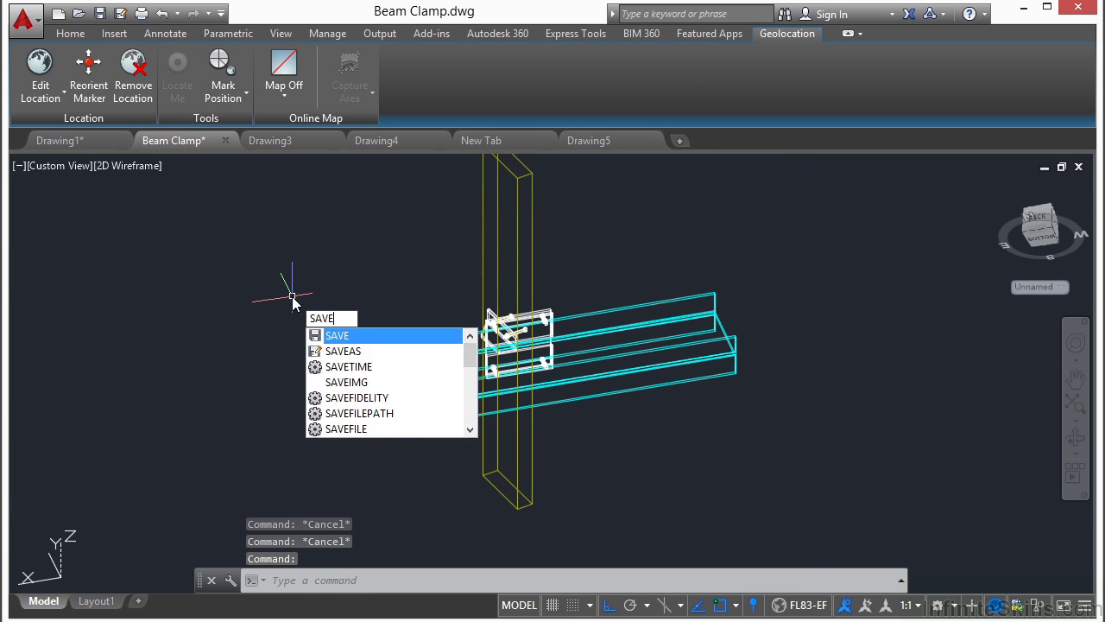
key("Return")
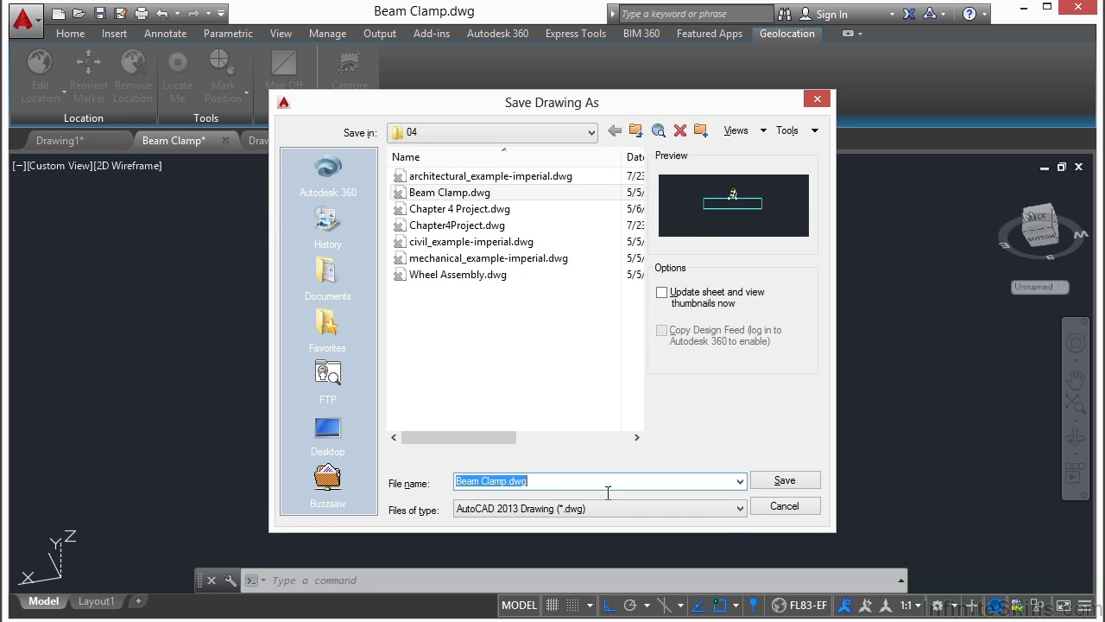
left_click(785, 507)
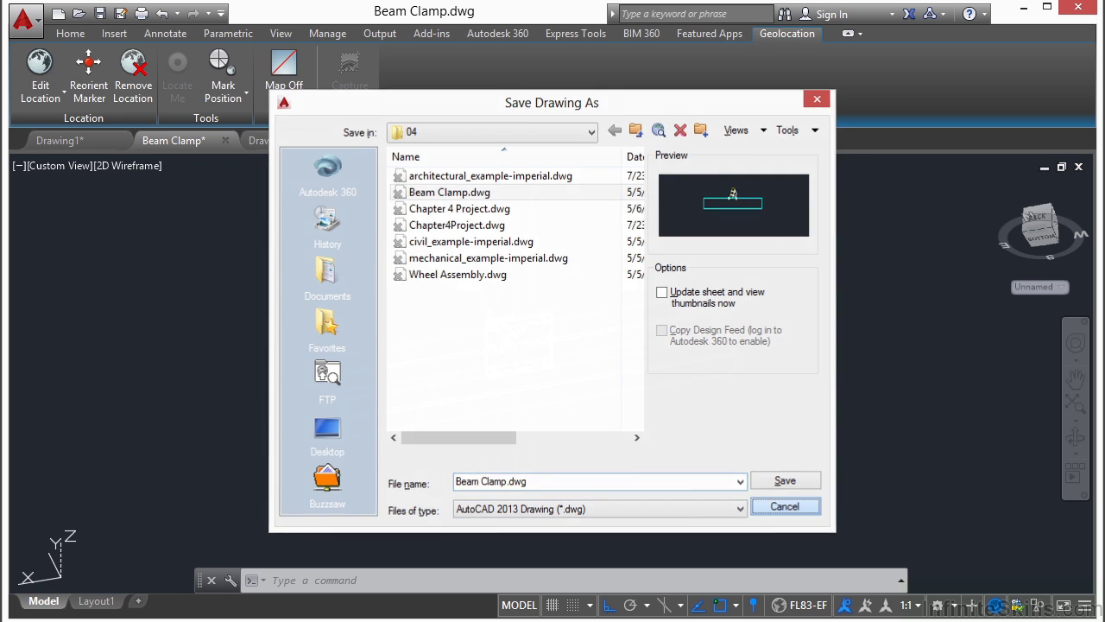
Quick-save the Beam Clamp drawing under its existing file name and clear any active command.
left_click(105, 15)
key("Escape")
key("Escape")
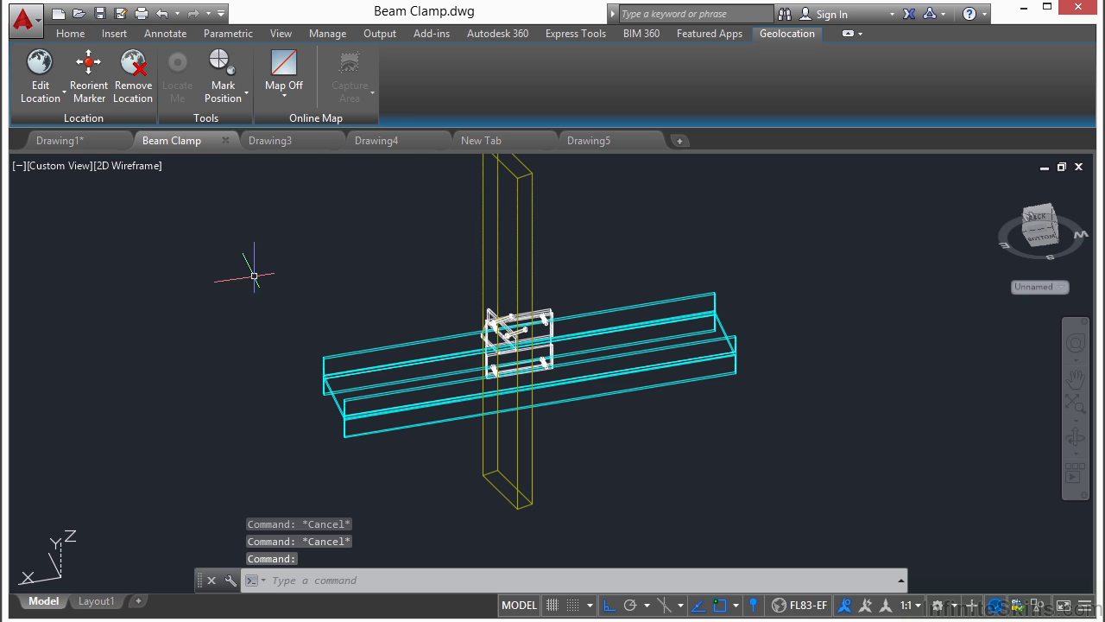